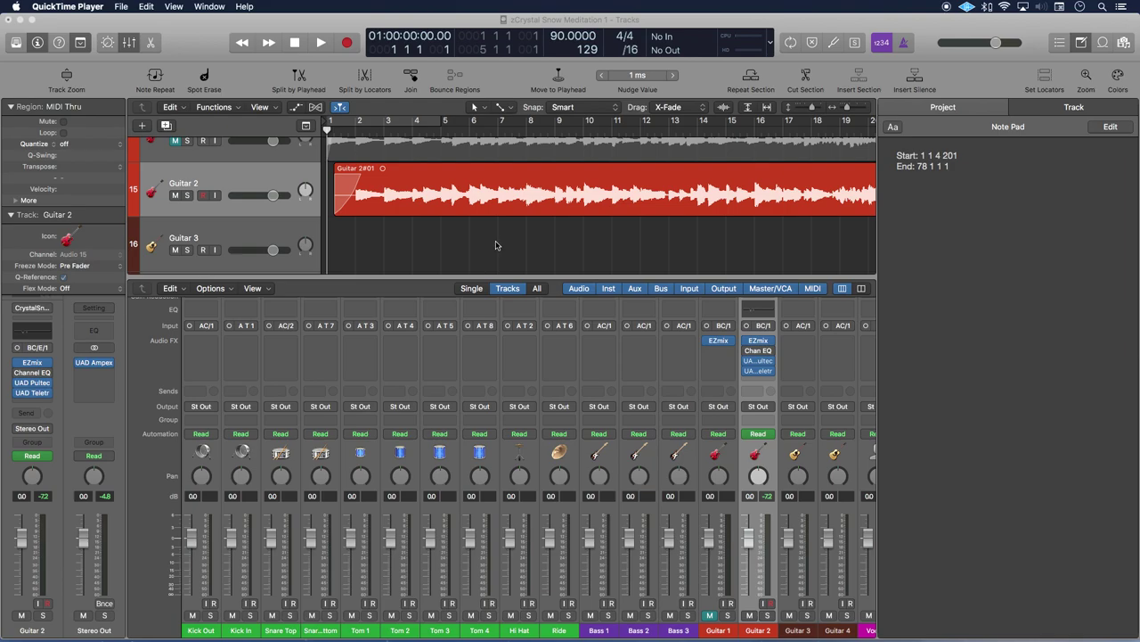
Make the Logic Pro X window with the Crystal Snow Meditation project the active application
left_click(699, 24)
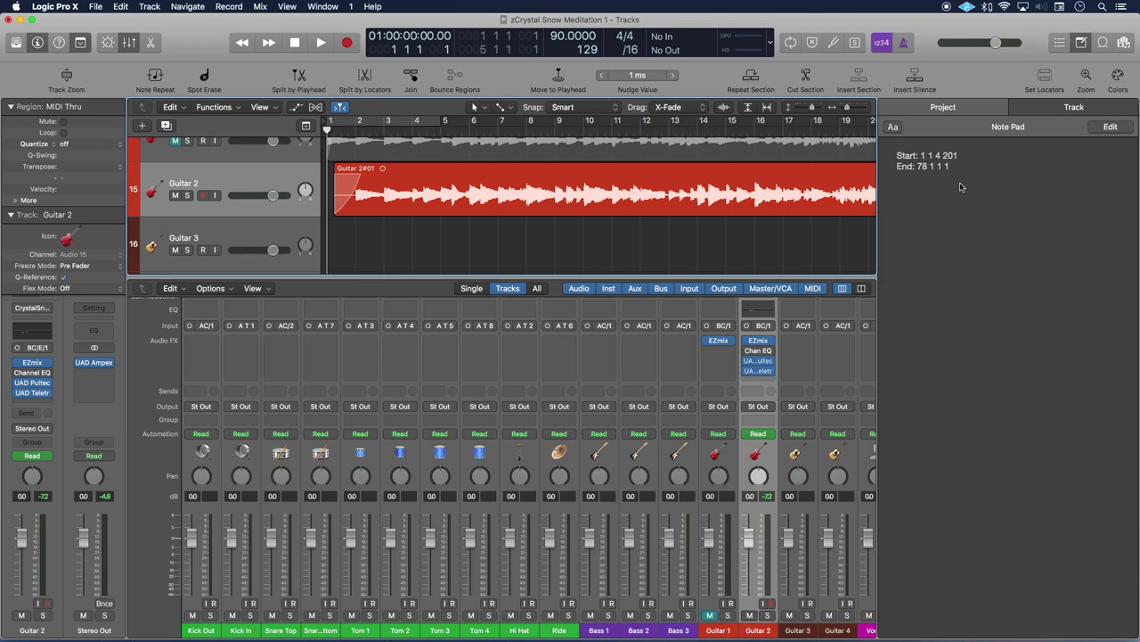
Set the MP3 bounce range from 1 1 4 201 to 78 1 1 1 and enable Write ID3 tags
key("super+b")
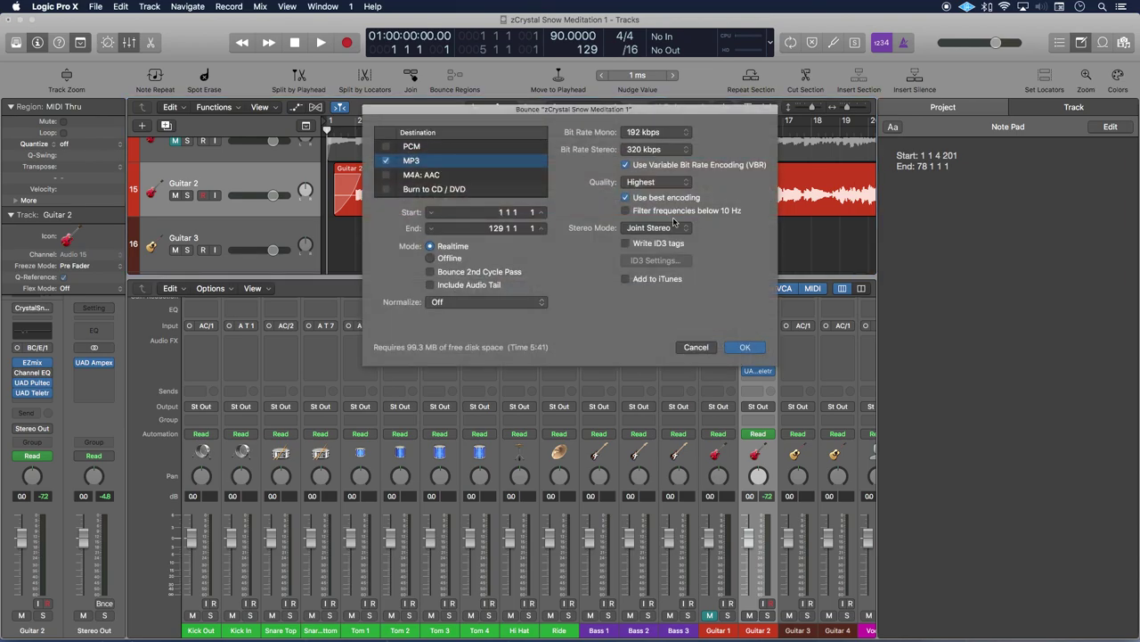
double_click(514, 214)
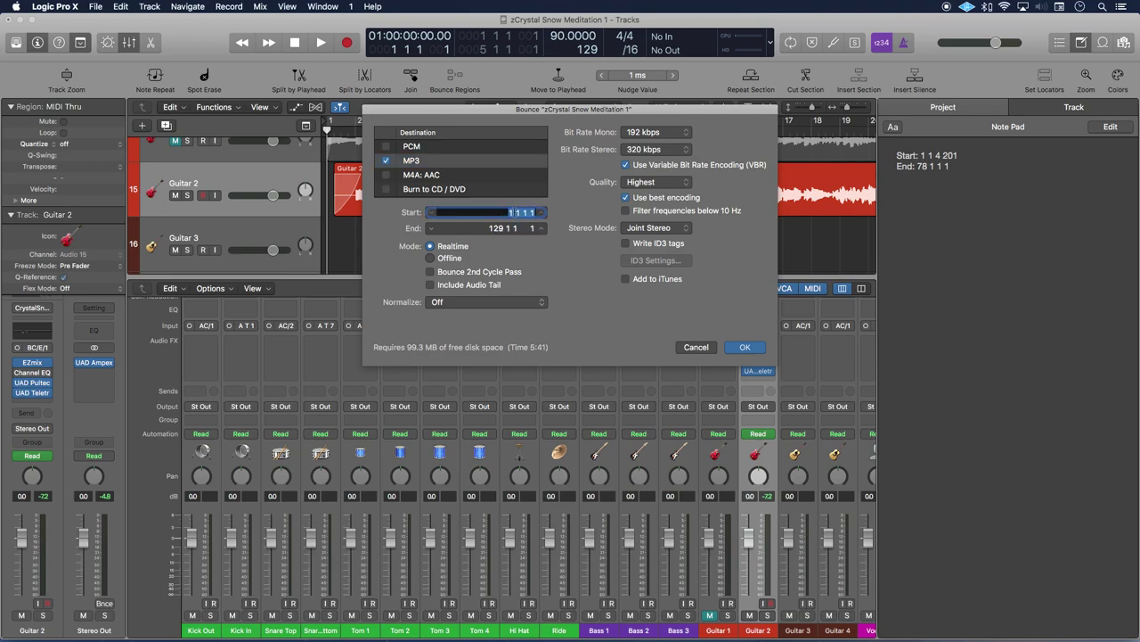
type("1 1 4 201")
key("Tab")
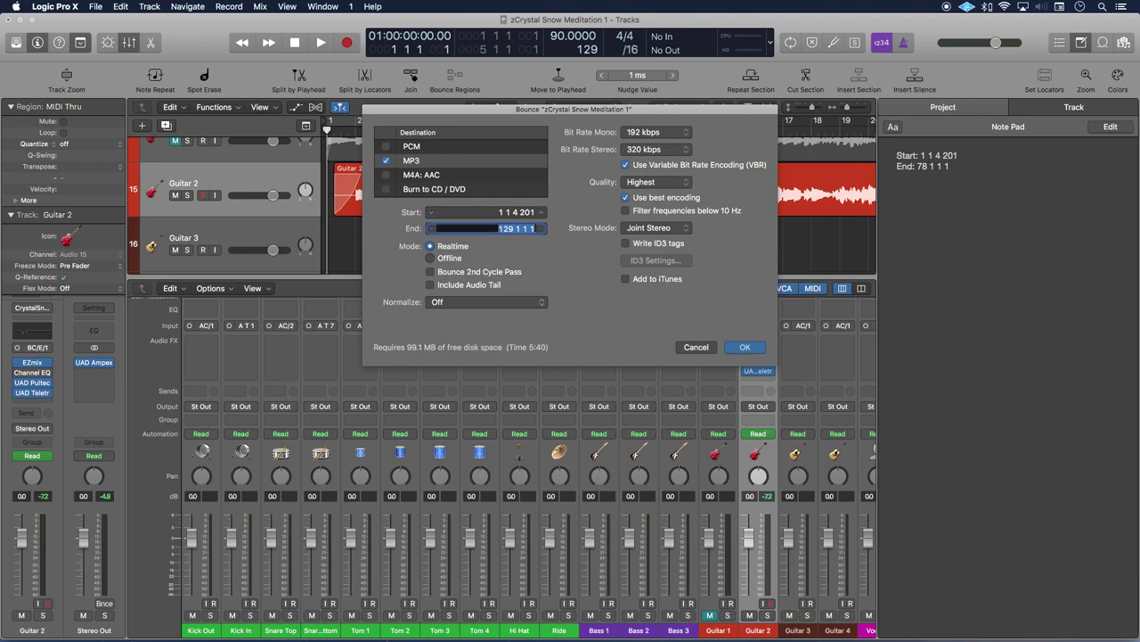
type("78 1 1 1")
key("Return")
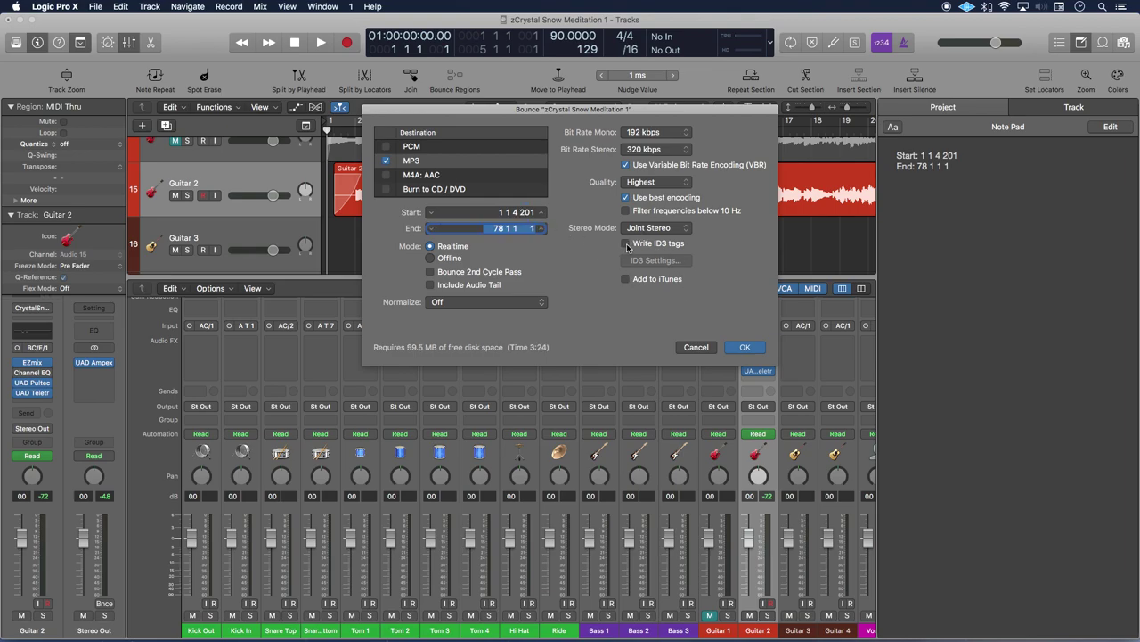
left_click(627, 243)
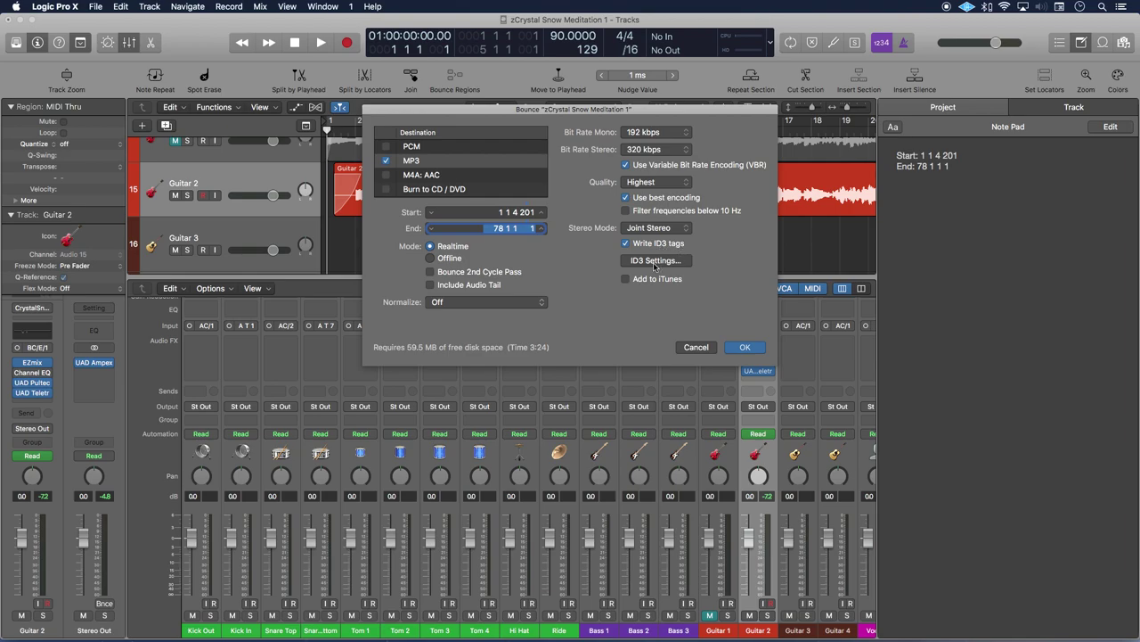
In ID3 Settings, remove the stray leading 'z' from the song title and enter the artist's name
left_click(656, 260)
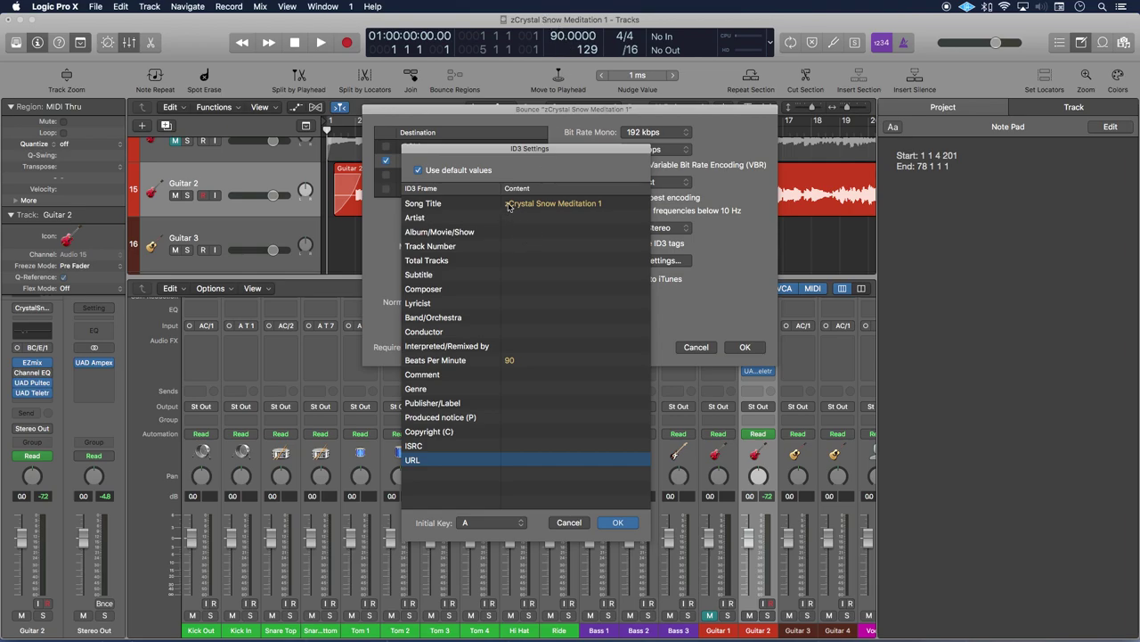
left_click(509, 204)
left_click(509, 204)
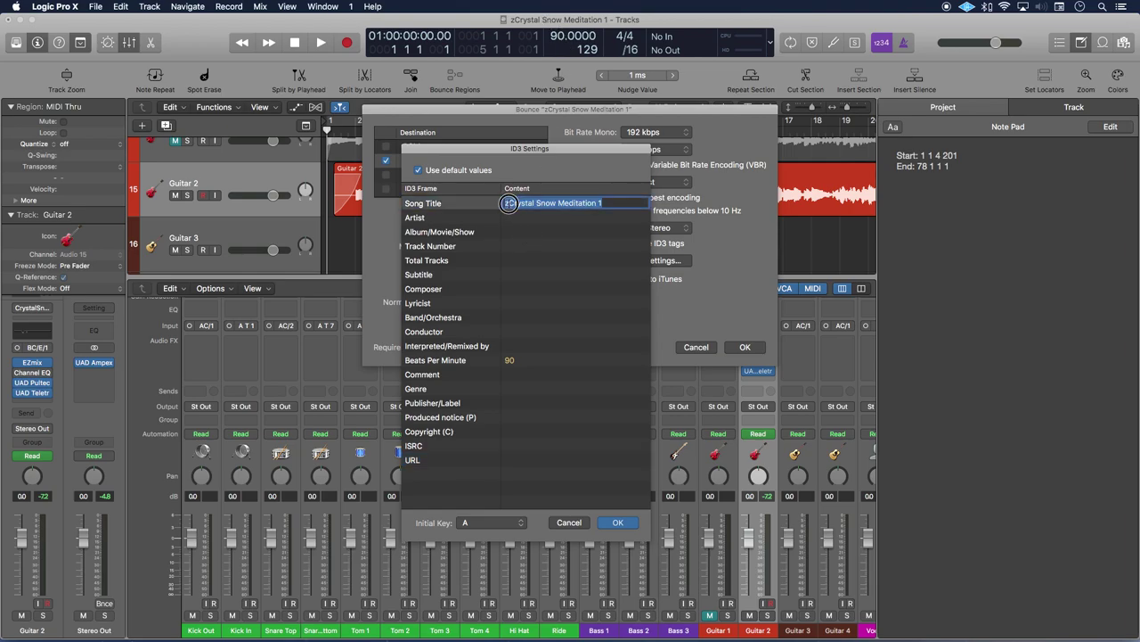
left_click(508, 203)
key("BackSpace")
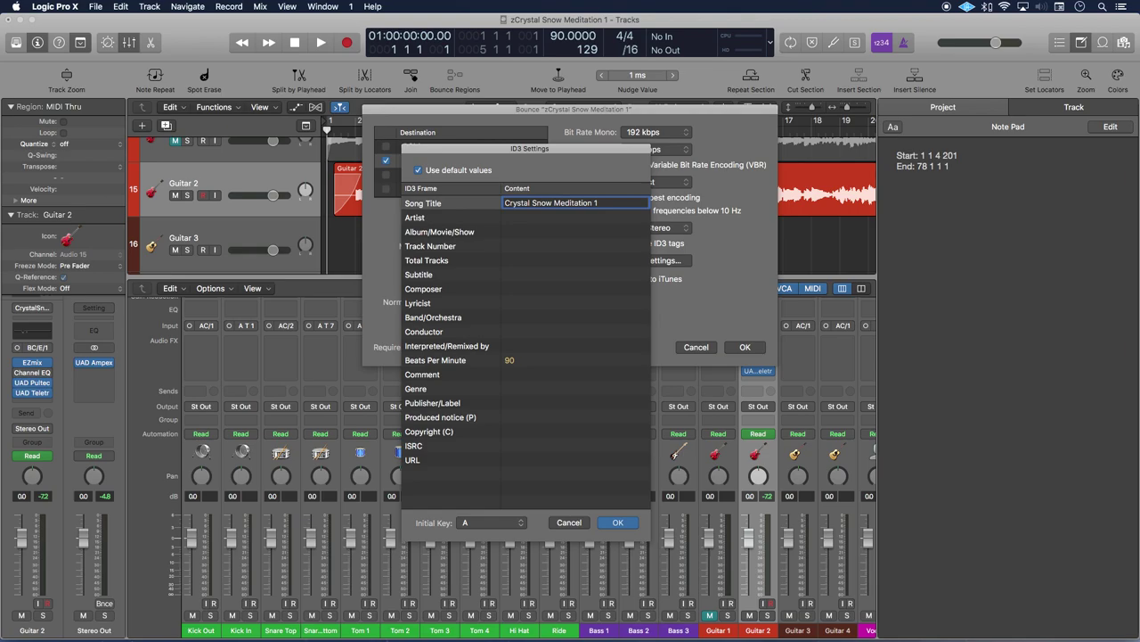
key("Tab")
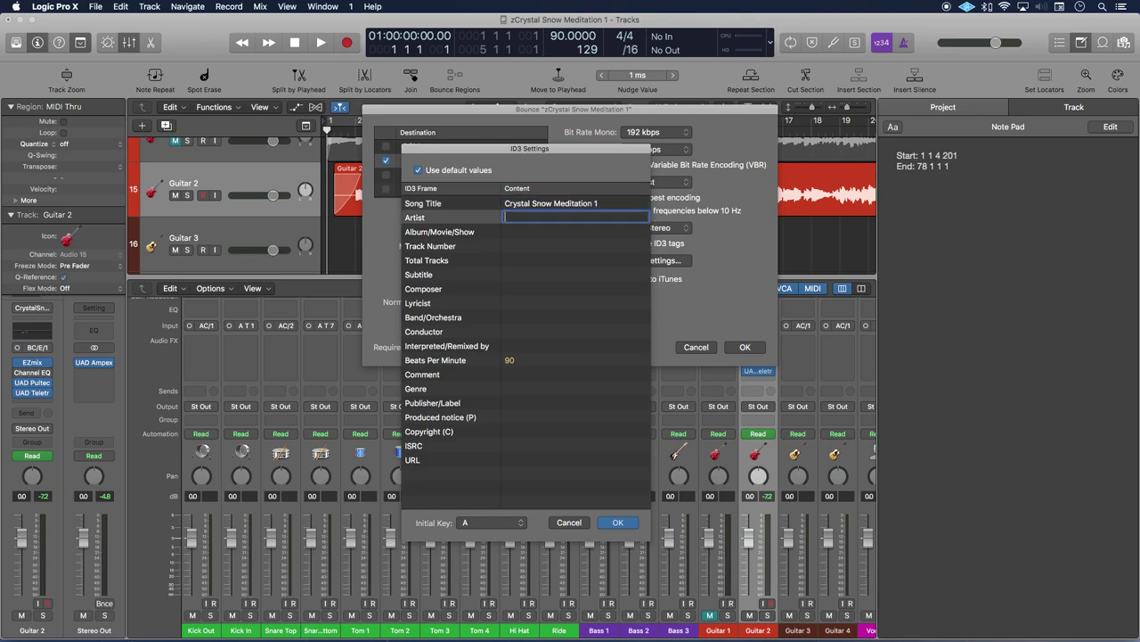
key("Tab")
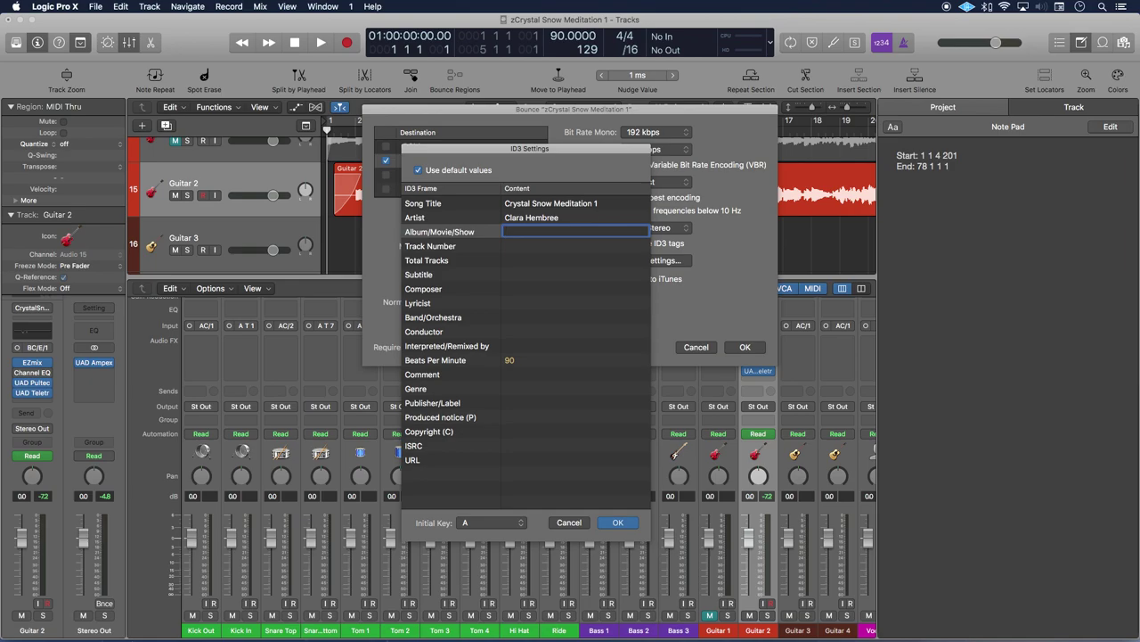
Set album to 'Crystal and Snow Meditations' and track number 1 of 9
type("Crystal and Snow Meditations")
key("Tab")
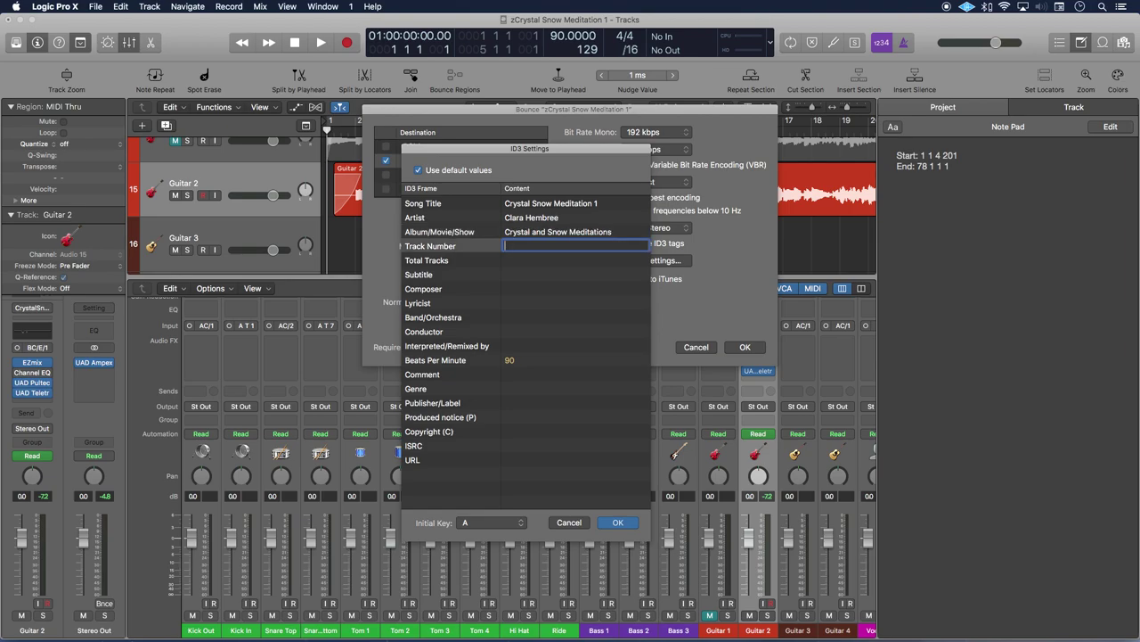
key("Tab")
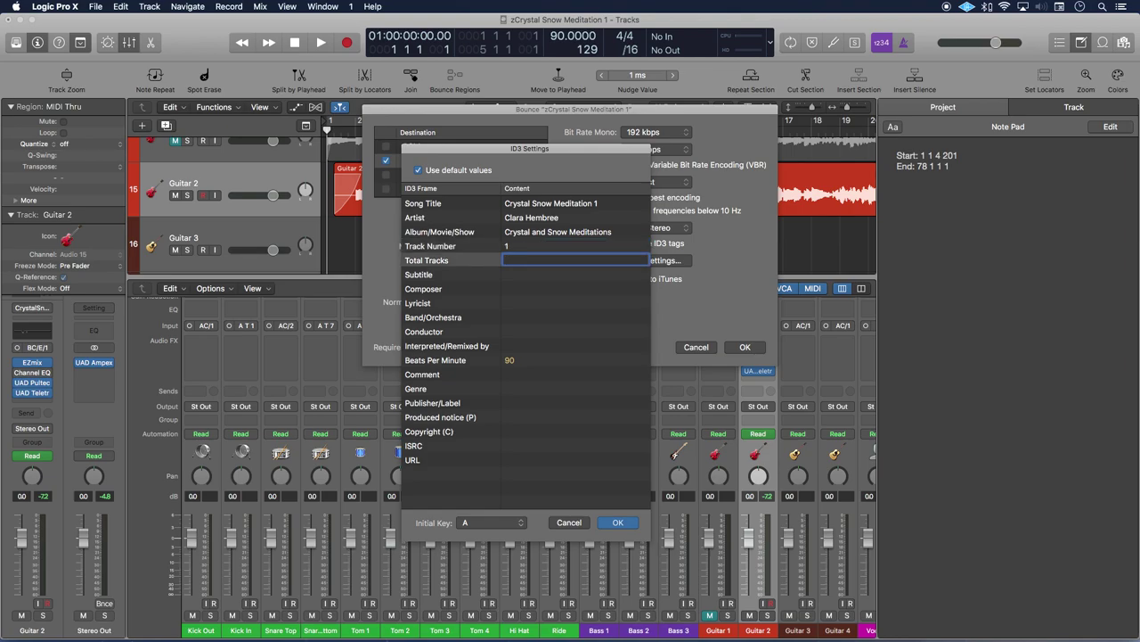
type("9")
key("Tab")
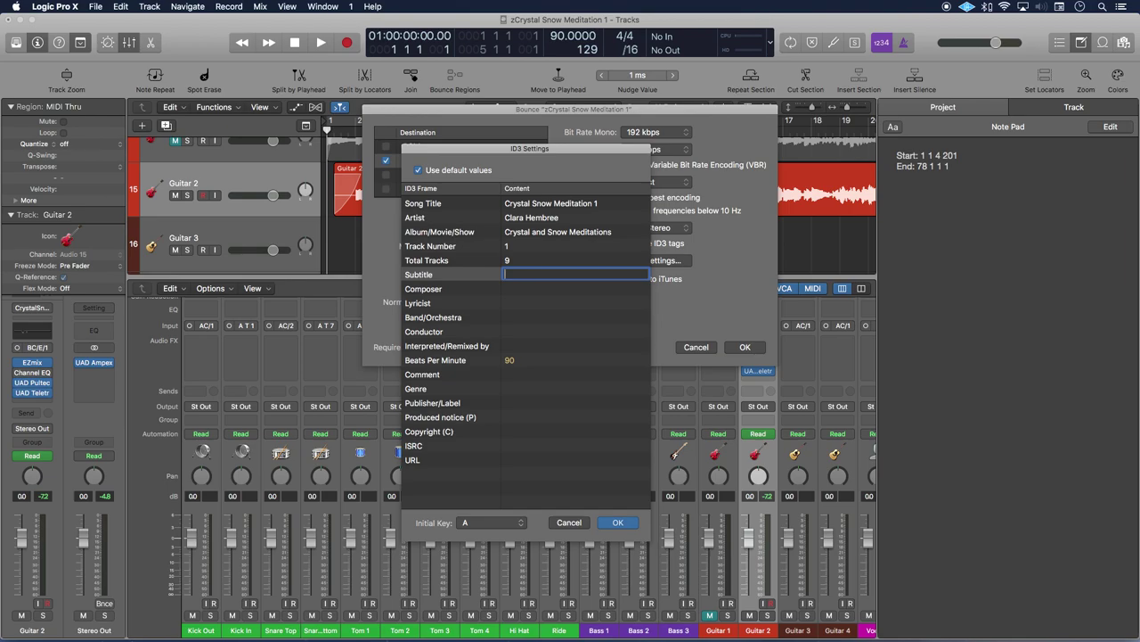
Add subtitle '3 minute meditations' and fill in the composer's name
type("3 minute meditations")
key("Tab")
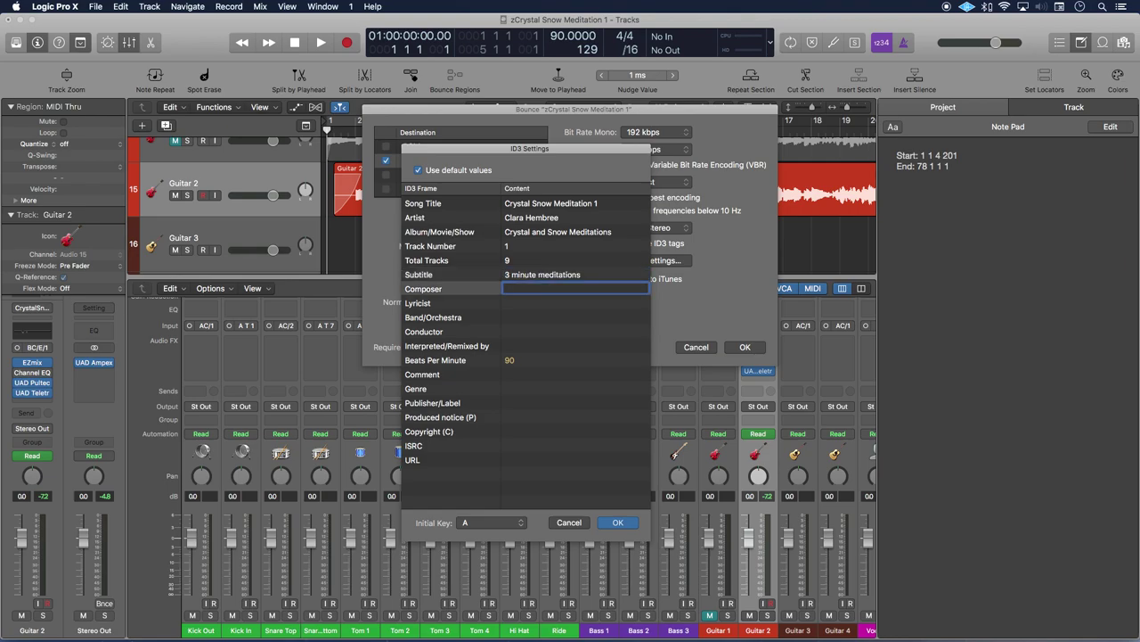
key("Tab")
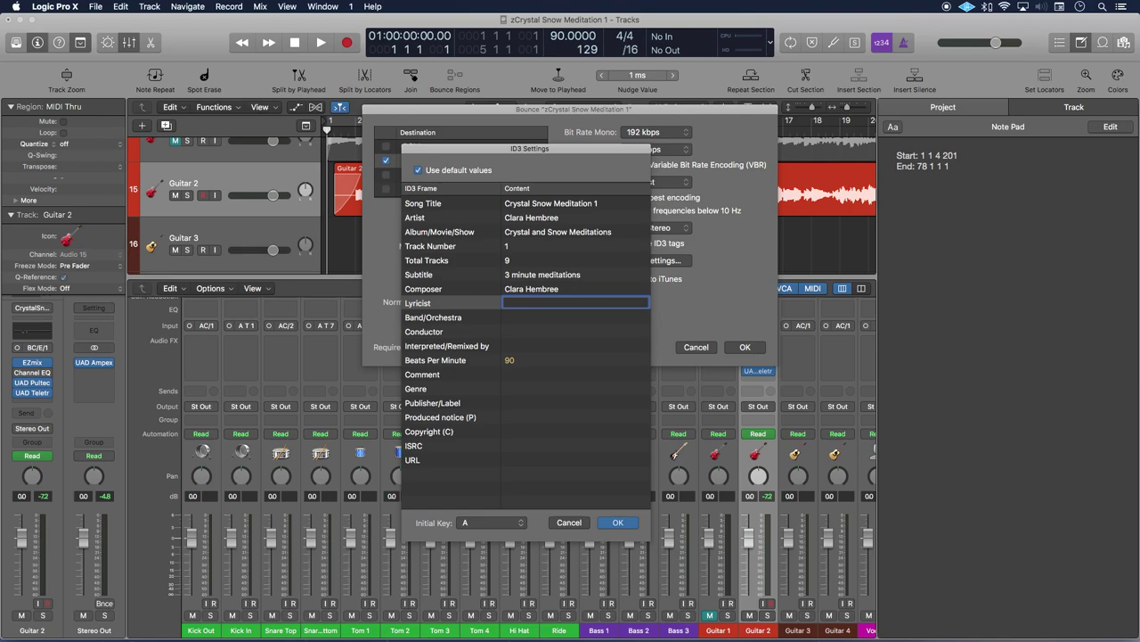
left_click(575, 317)
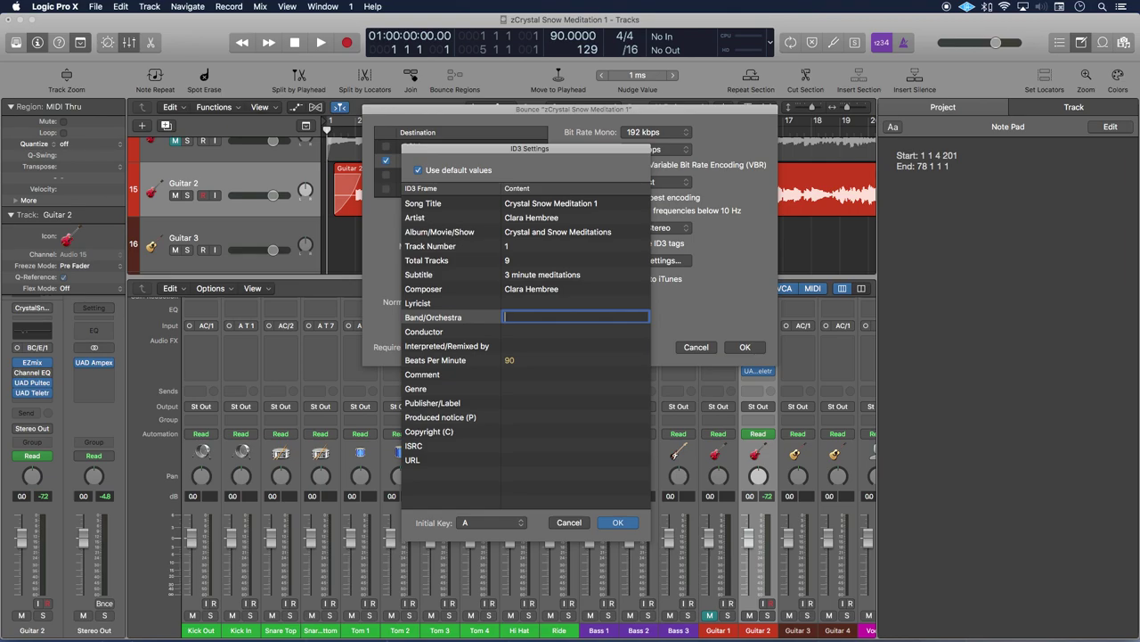
left_click(576, 331)
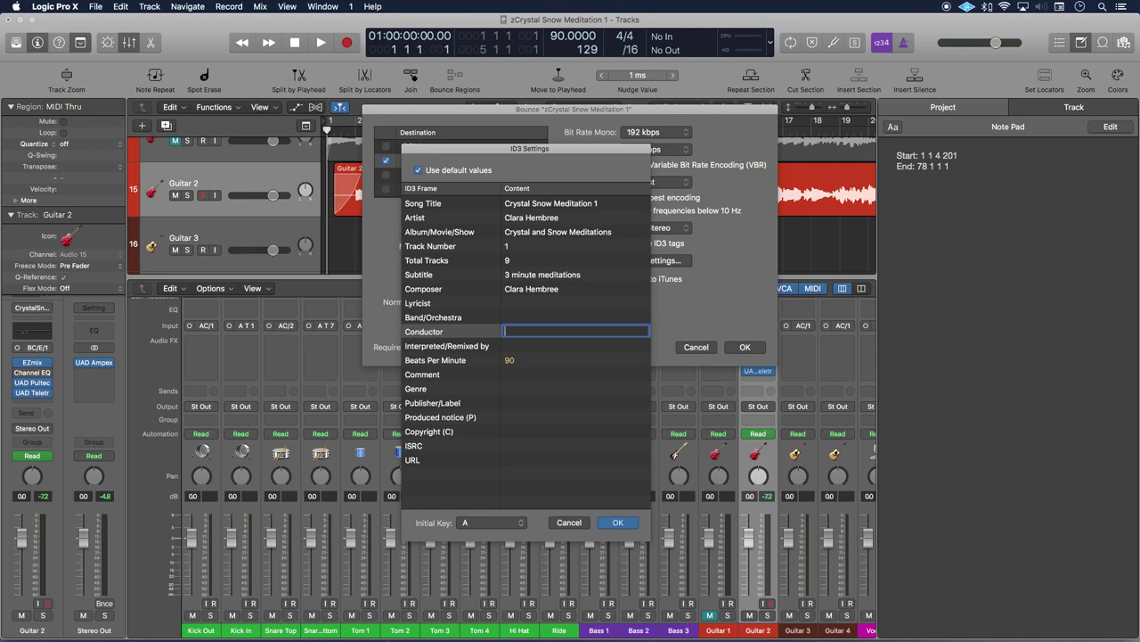
left_click(576, 345)
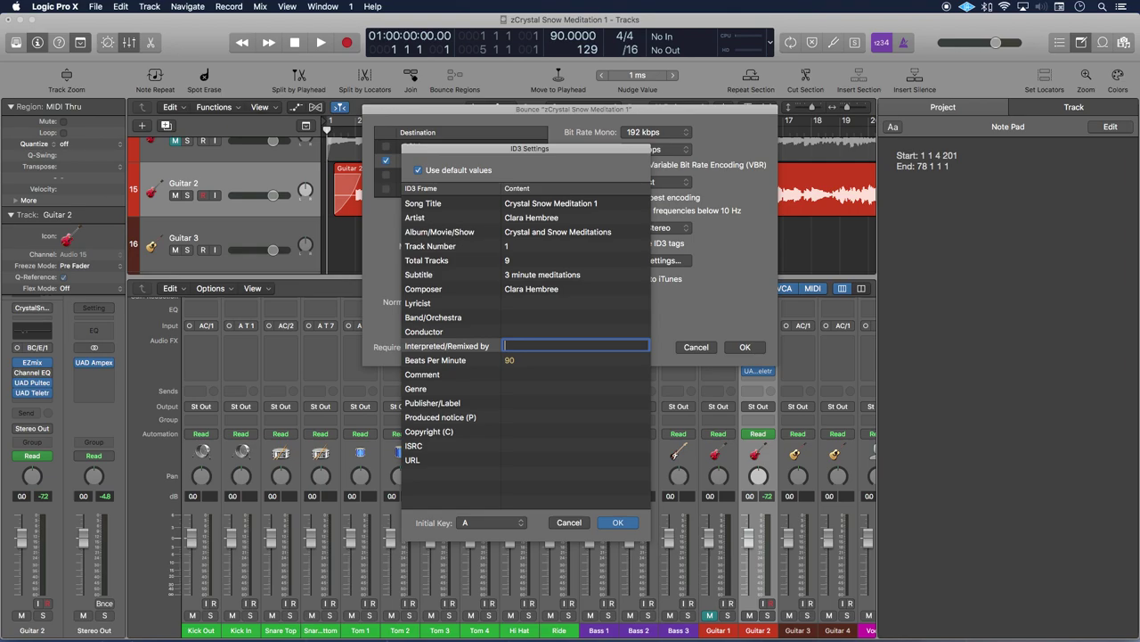
left_click(574, 359)
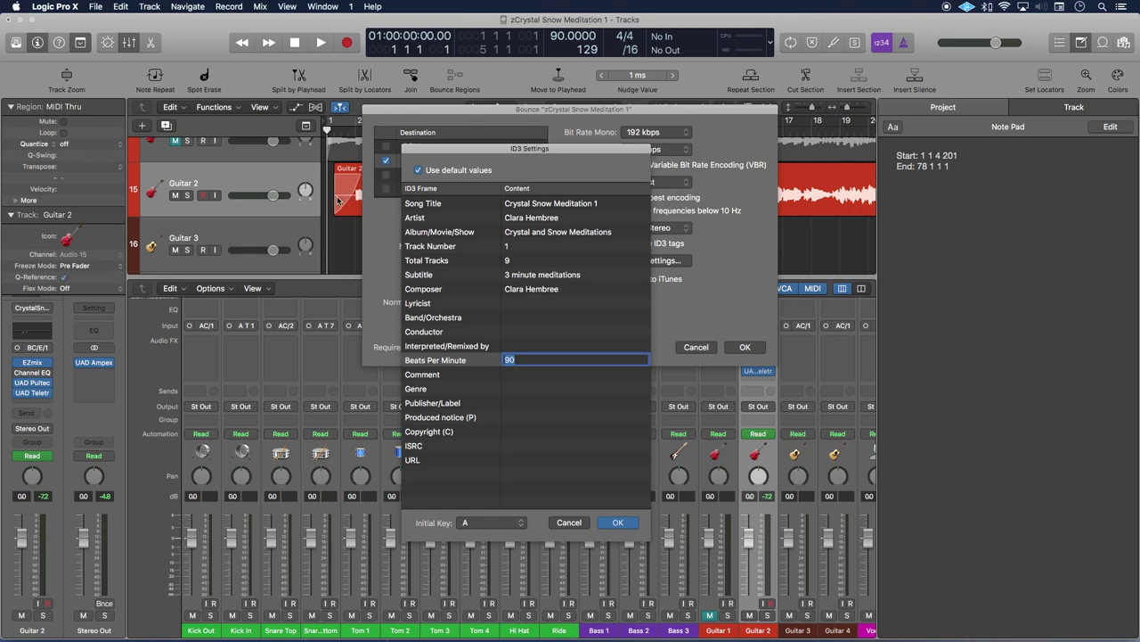
left_click(511, 360)
key("Tab")
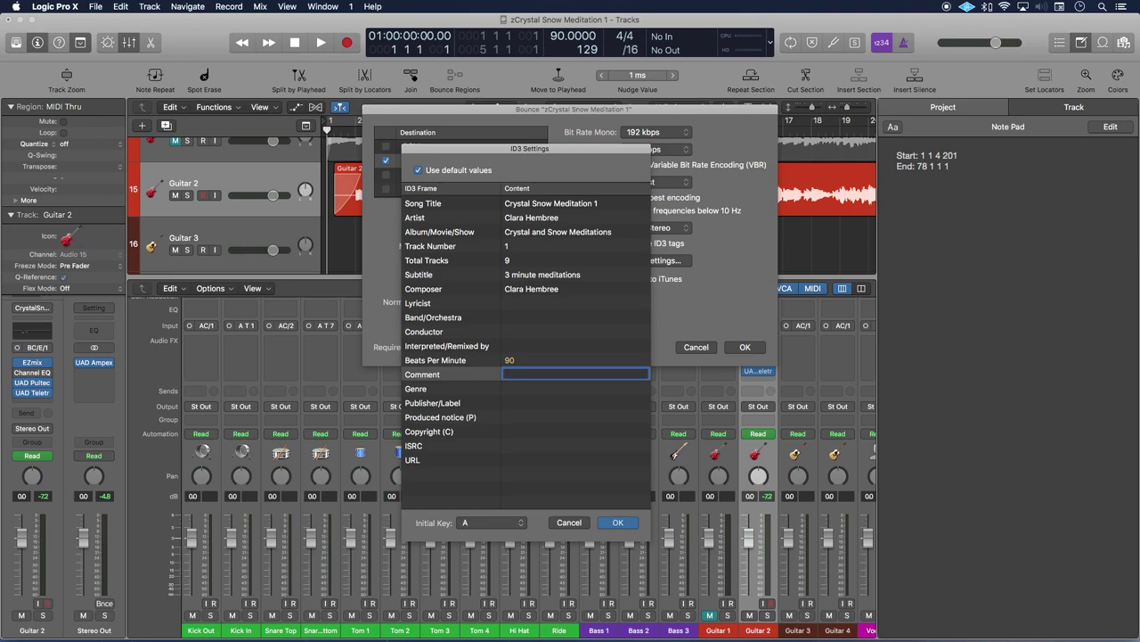
key("Tab")
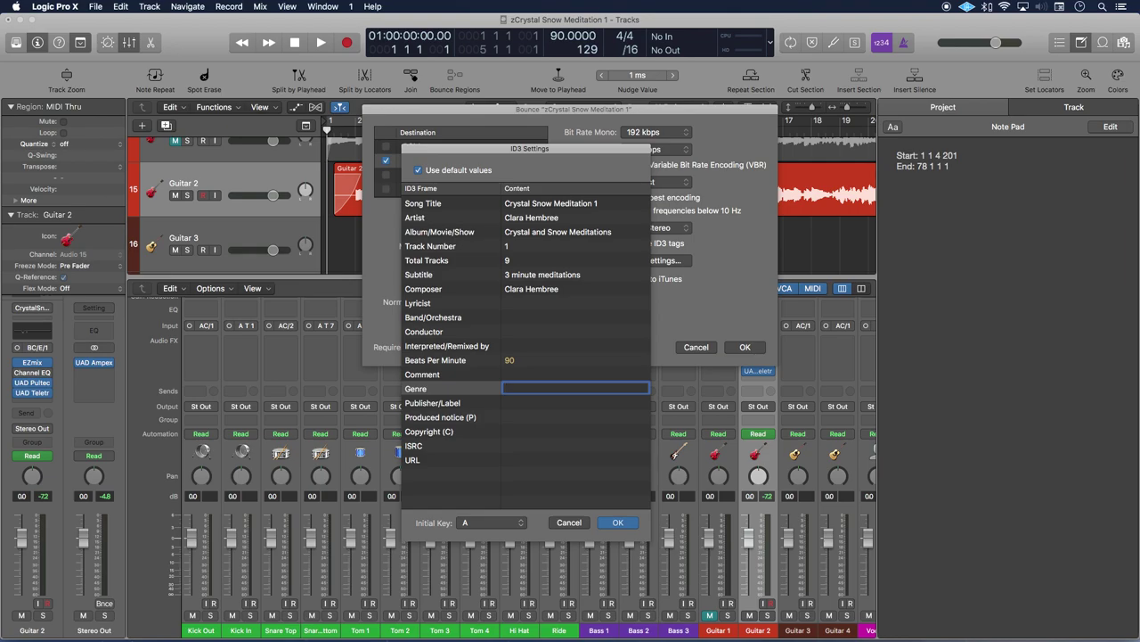
Tag Genre as Ambient, Publisher/Label as Lady Audio and Copyright as 2019, leaving Produced notice empty
type("Ambient")
key("Tab")
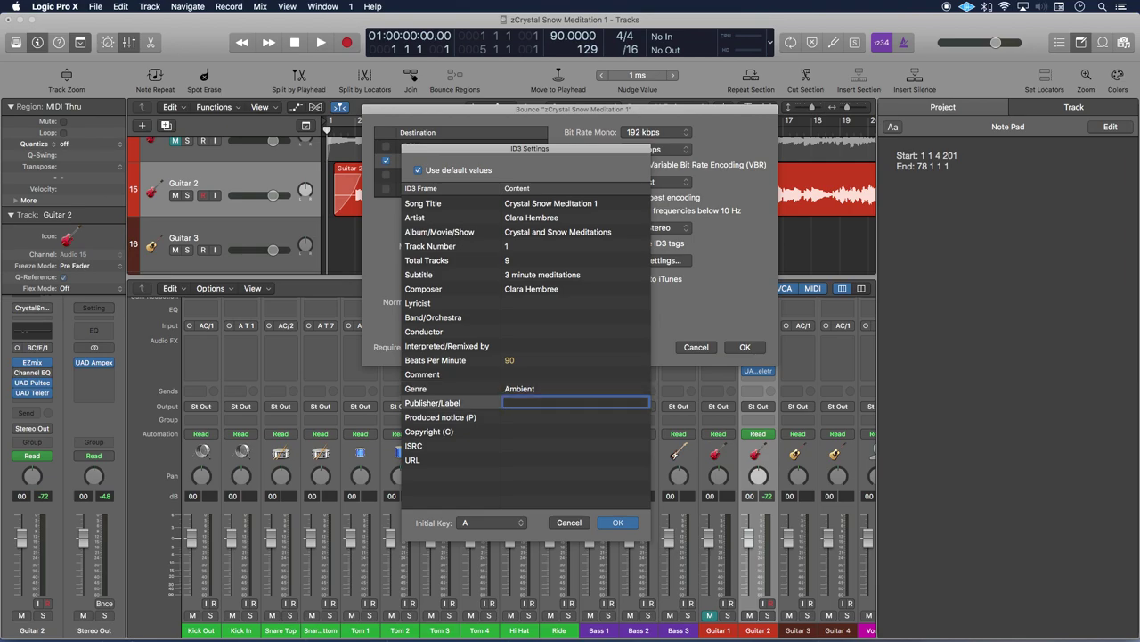
type("Lady Audio")
key("Tab")
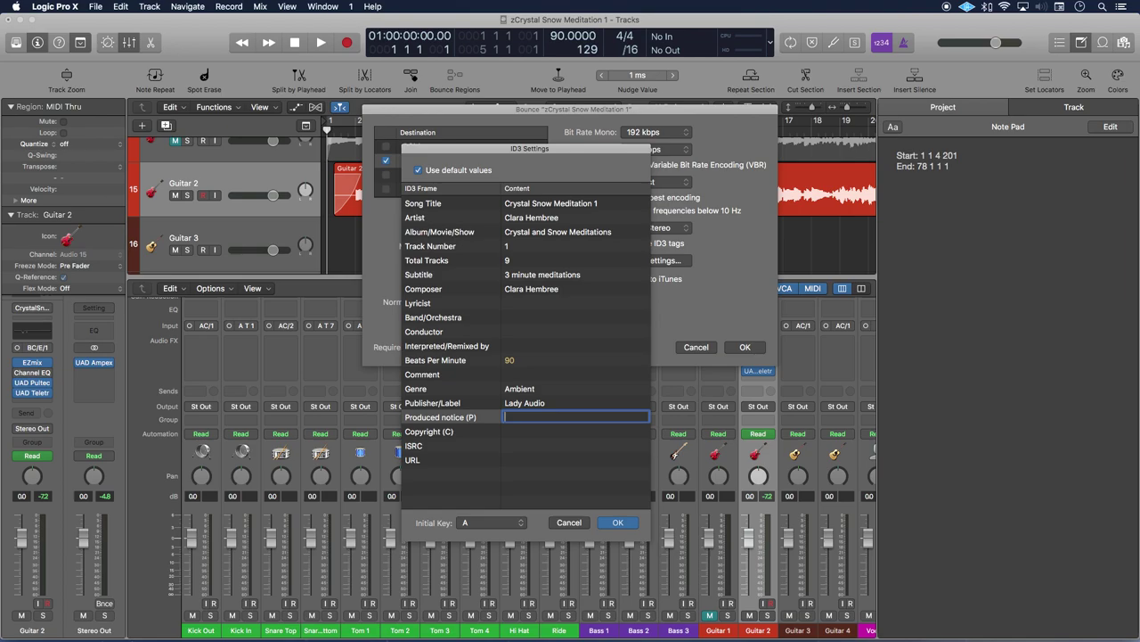
type("2019 Joe Schmoe")
key("BackSpace")
key("BackSpace")
key("BackSpace")
key("BackSpace")
key("BackSpace")
key("BackSpace")
key("BackSpace")
key("BackSpace")
key("BackSpace")
key("BackSpace")
key("BackSpace")
key("BackSpace")
key("BackSpace")
key("BackSpace")
key("BackSpace")
key("Tab")
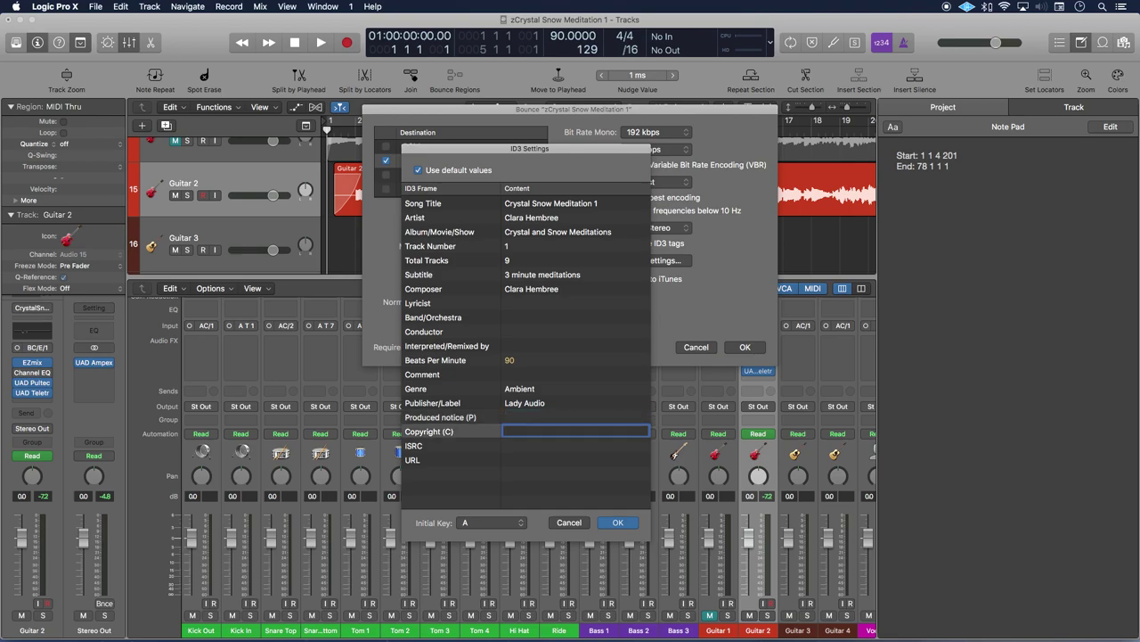
type("2019")
key("Tab")
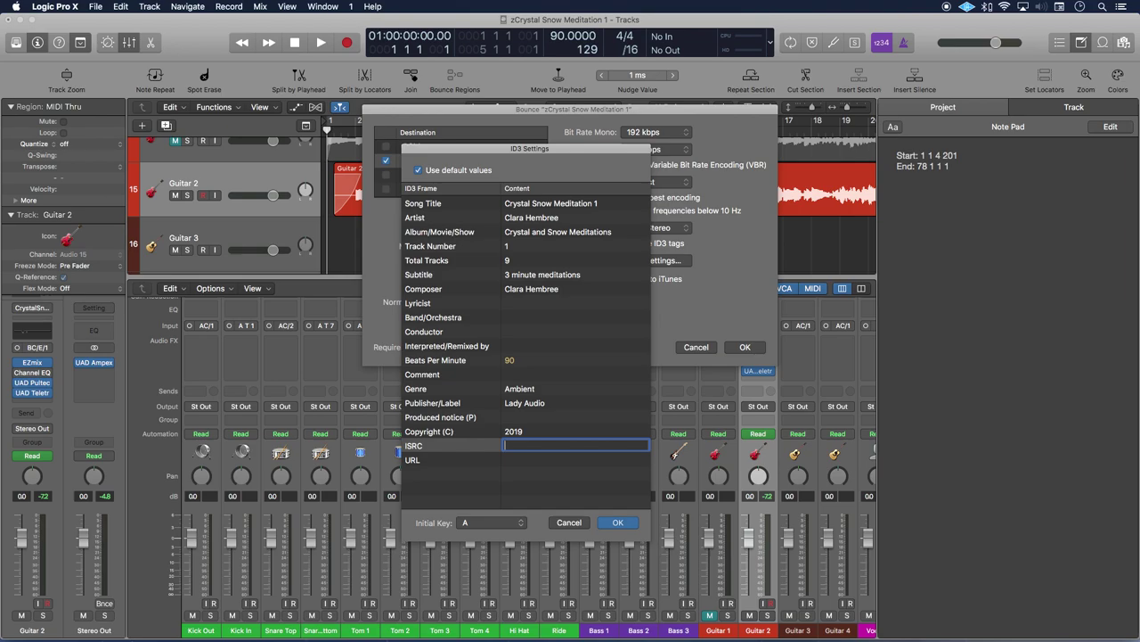
type("QZ-APG-11-11111")
left_click(576, 459)
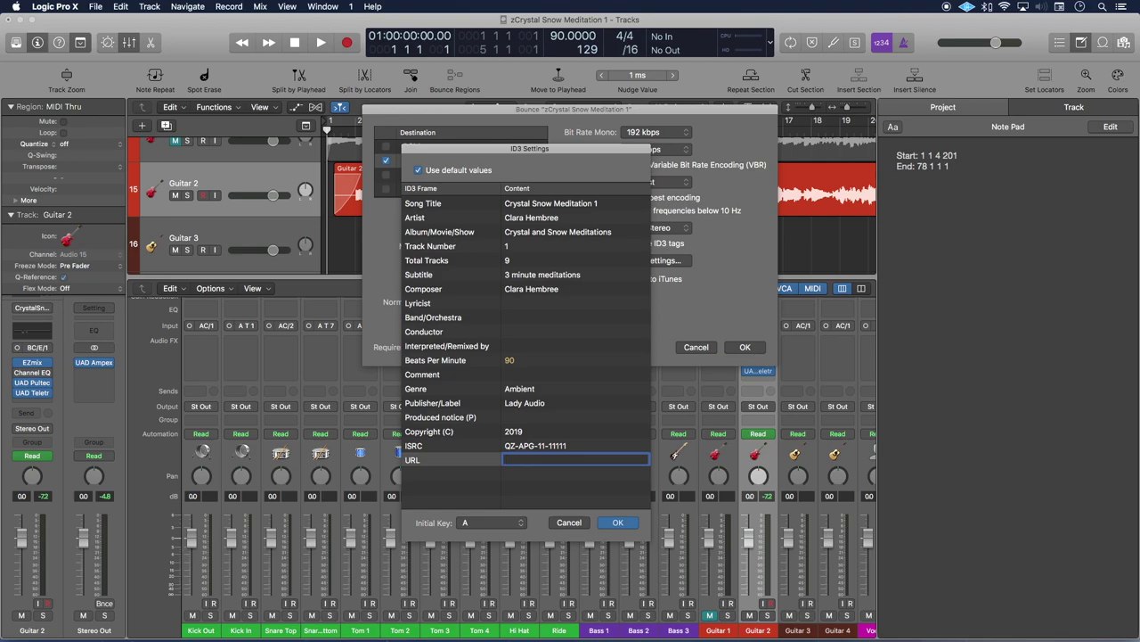
type("http://ladyaudio.com")
key("Return")
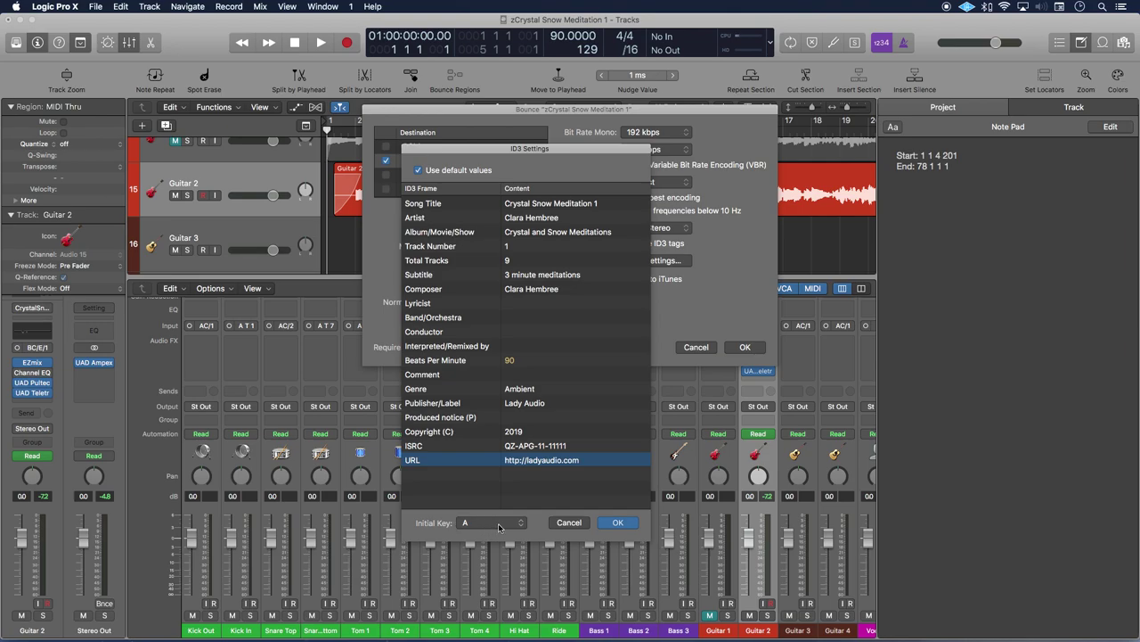
Keep Initial Key A and confirm the ID3 tag settings
left_click(499, 527)
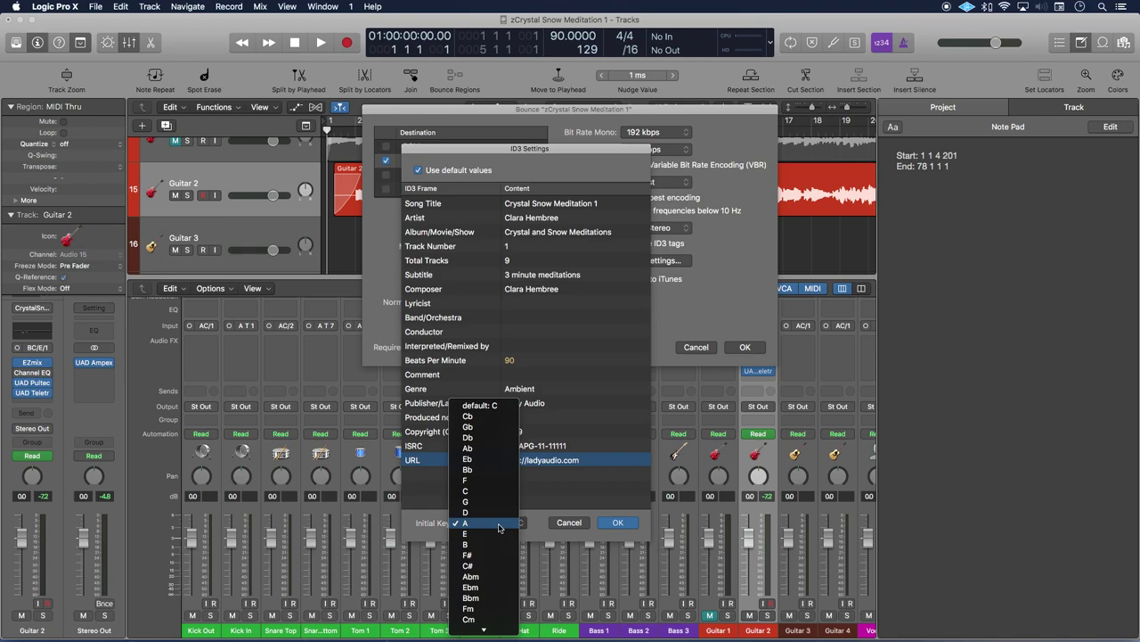
left_click(499, 524)
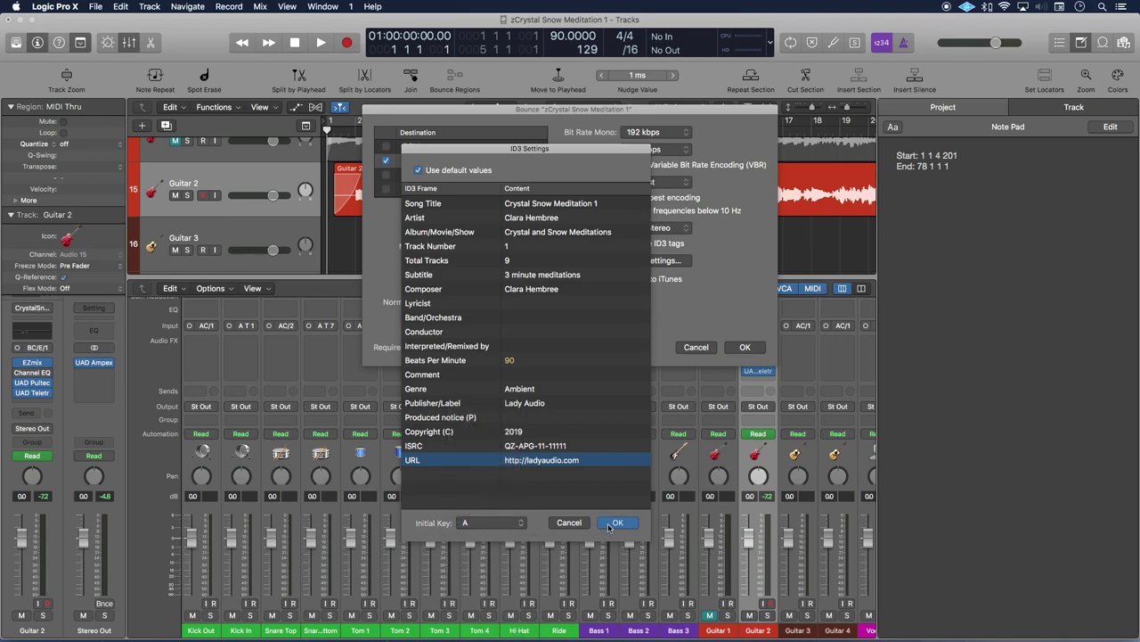
left_click(622, 522)
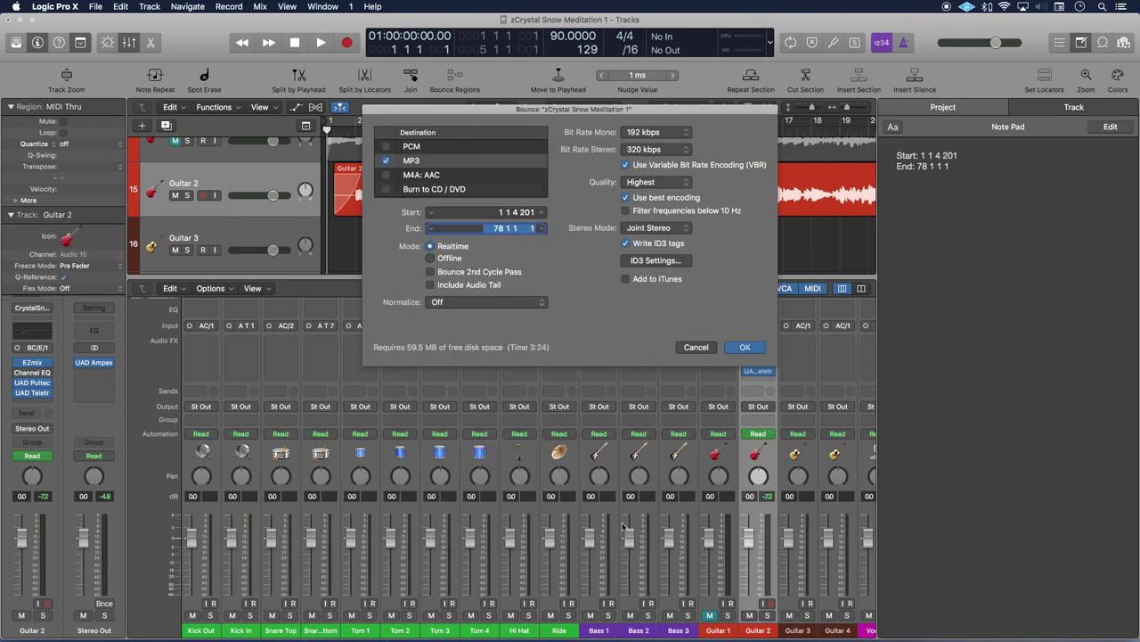
Start bouncing the MP3 under the file name 'Crystal Snow Meditation 1 ID3 tagged'
left_click(747, 347)
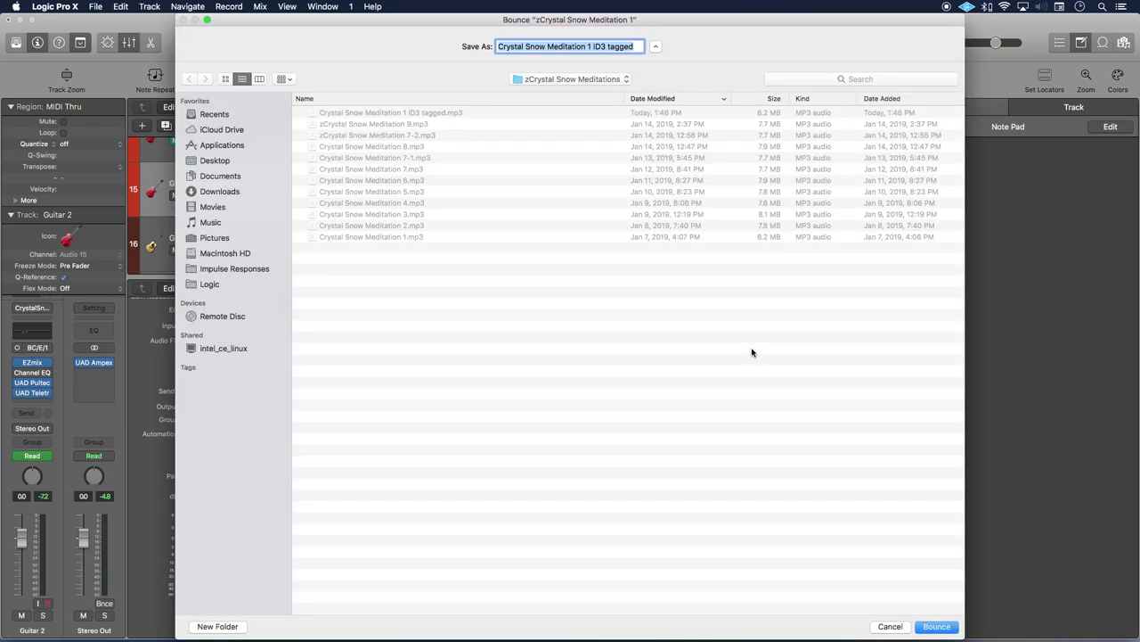
left_click(595, 46)
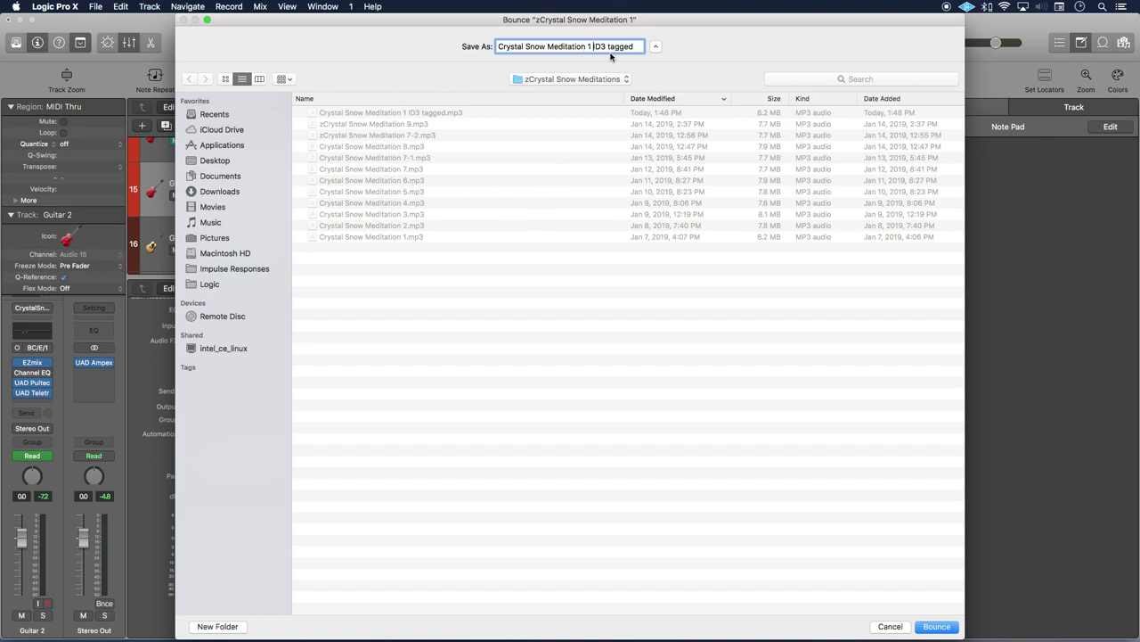
left_click_drag(638, 46, 590, 47)
key("Right")
left_click(936, 626)
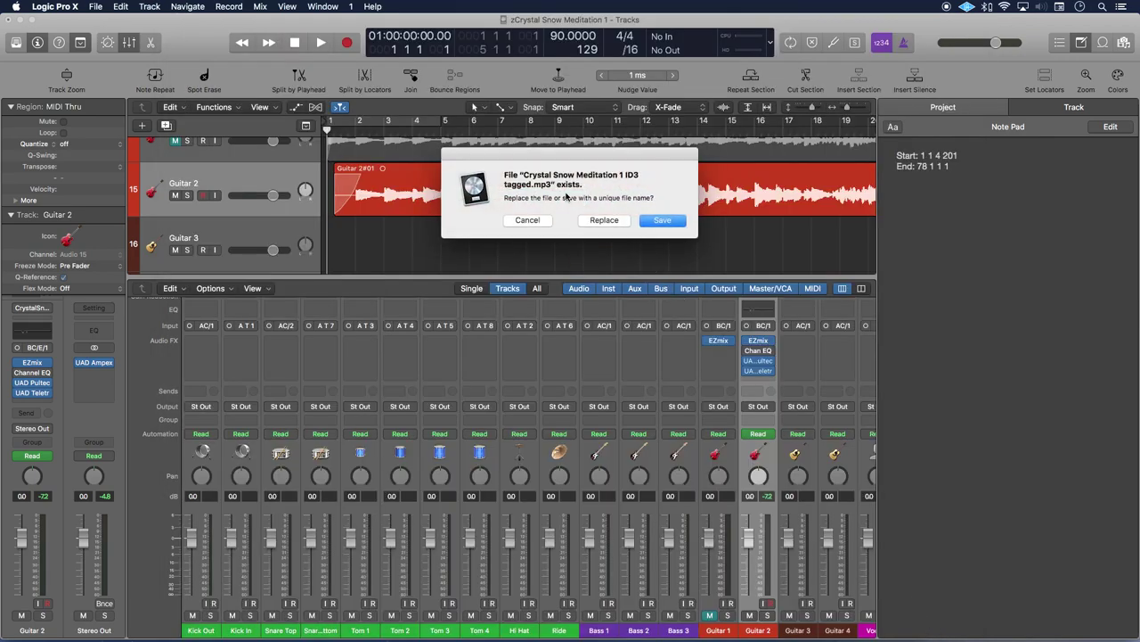
Keep the existing file and save the new bounce under a unique name
left_click(664, 221)
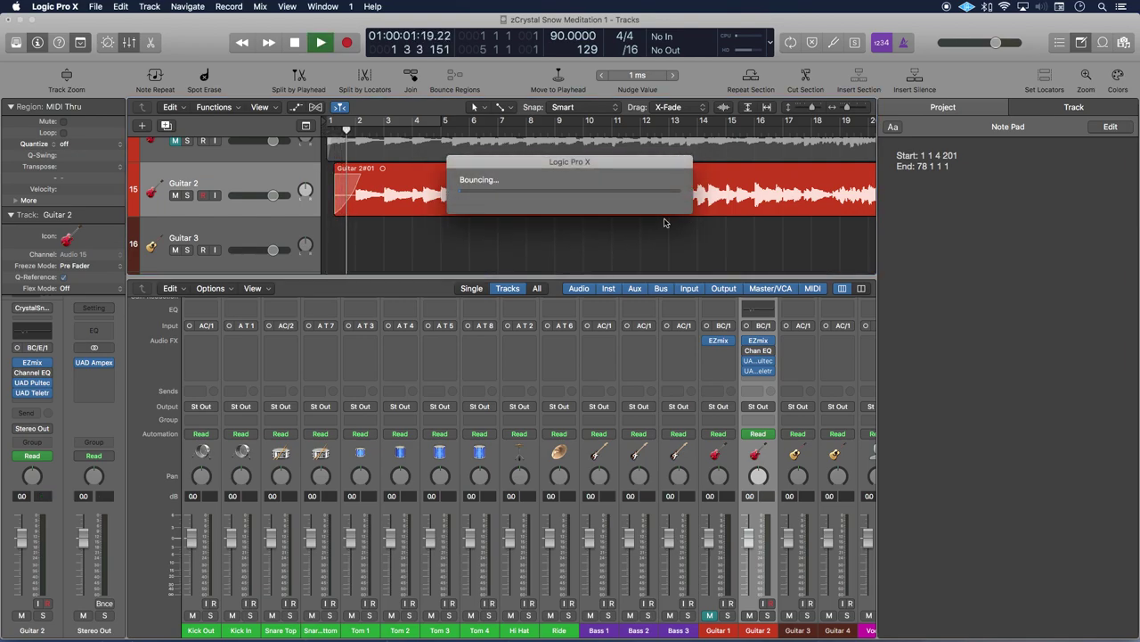